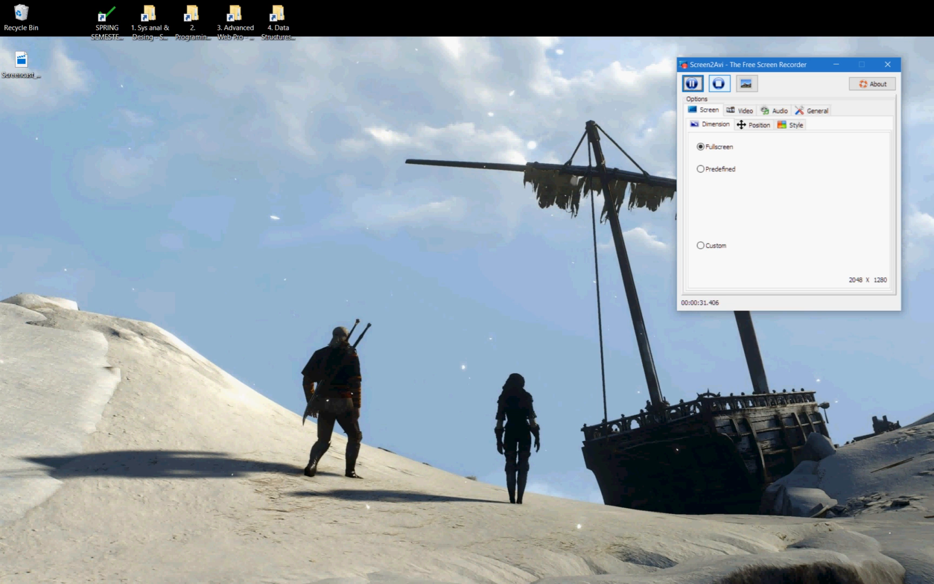
# Reach the Startup and Recovery settings from This PC's Properties via Advanced system settings.
pyautogui.press('super+e')
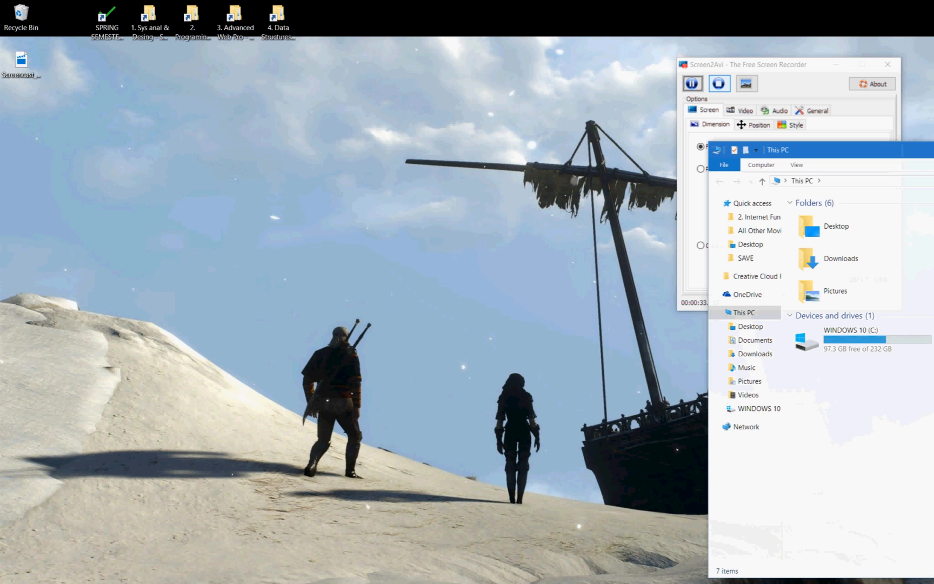
pyautogui.rightClick(919, 569)
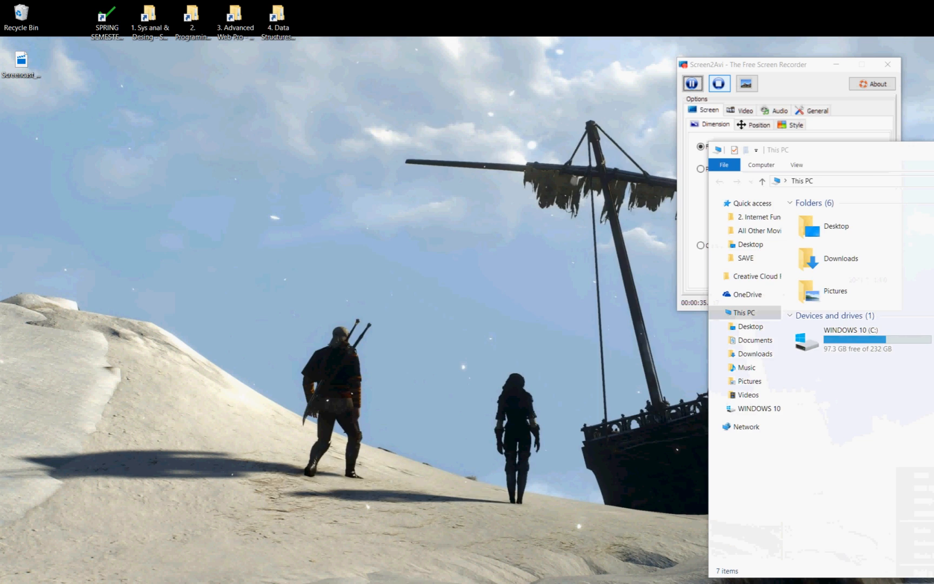
pyautogui.click(917, 571)
pyautogui.click(322, 200)
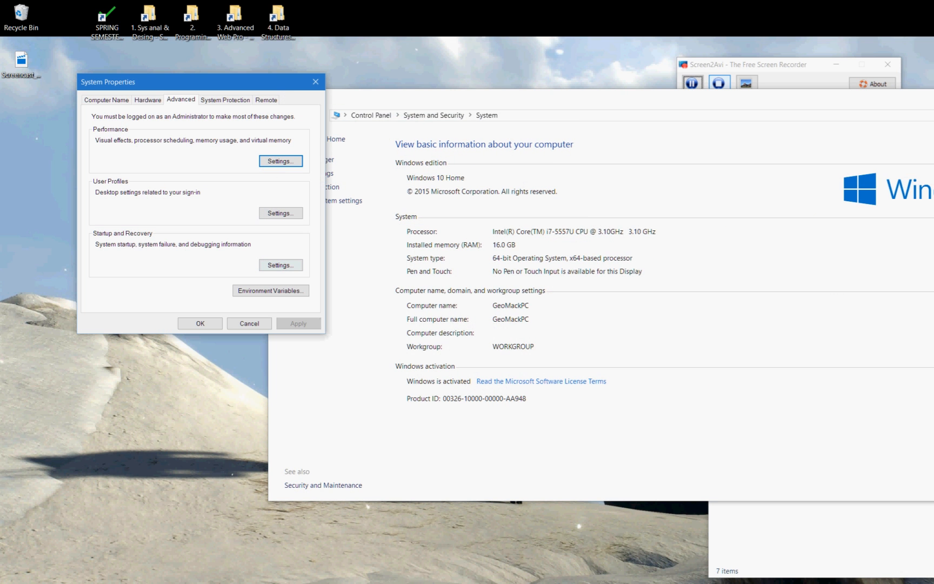
pyautogui.click(280, 264)
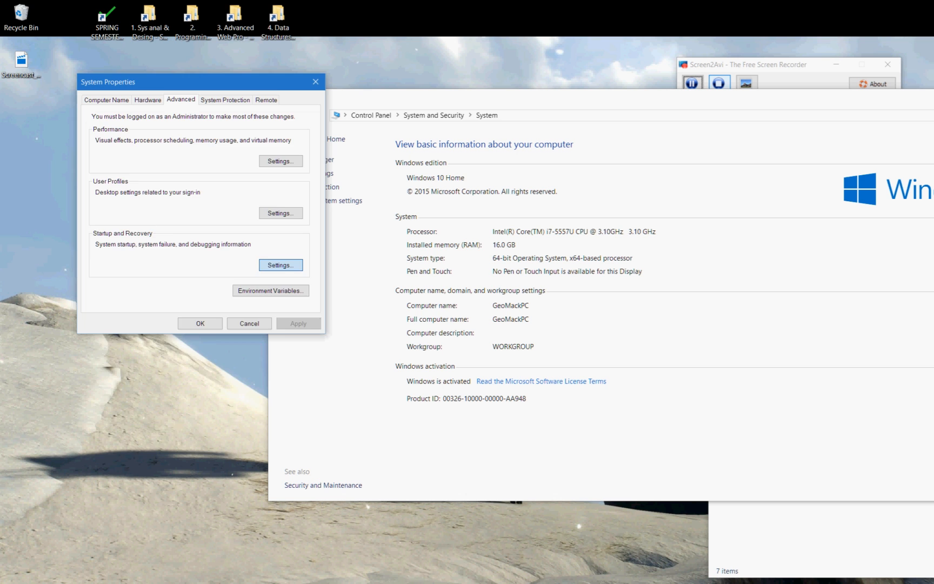
# Review the default operating system and boot list timeout, then cancel and close System Properties.
pyautogui.click(200, 176)
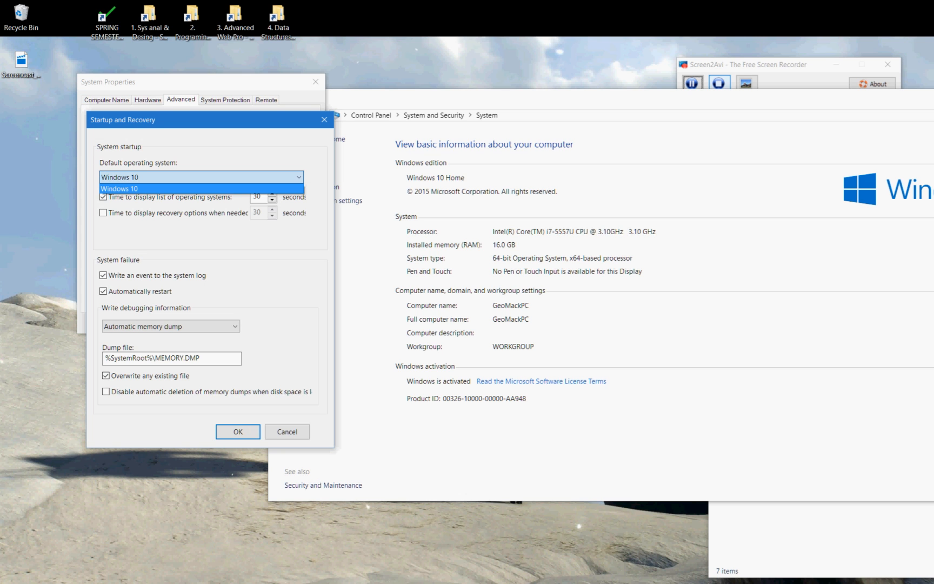
pyautogui.click(201, 188)
pyautogui.click(256, 196)
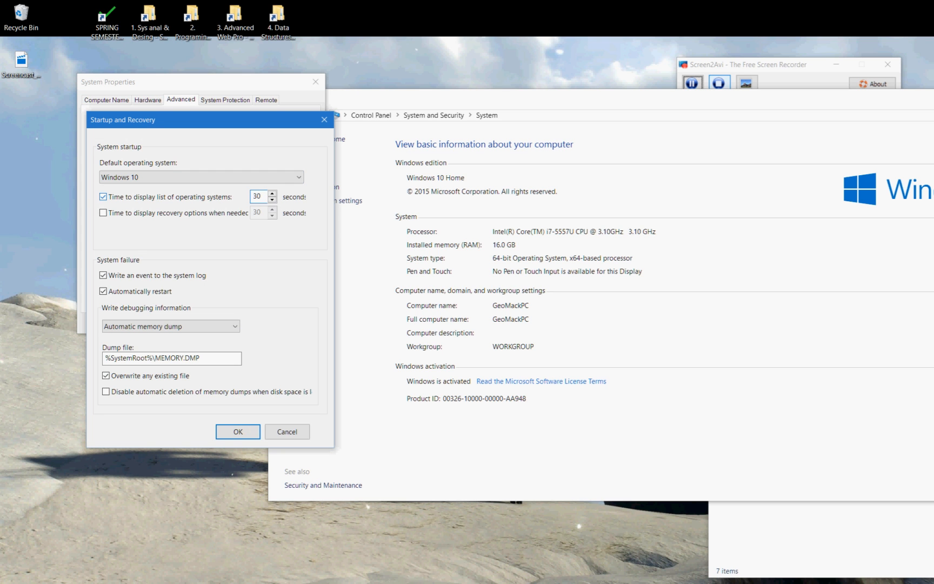
pyautogui.click(103, 196)
pyautogui.click(103, 196)
pyautogui.click(287, 431)
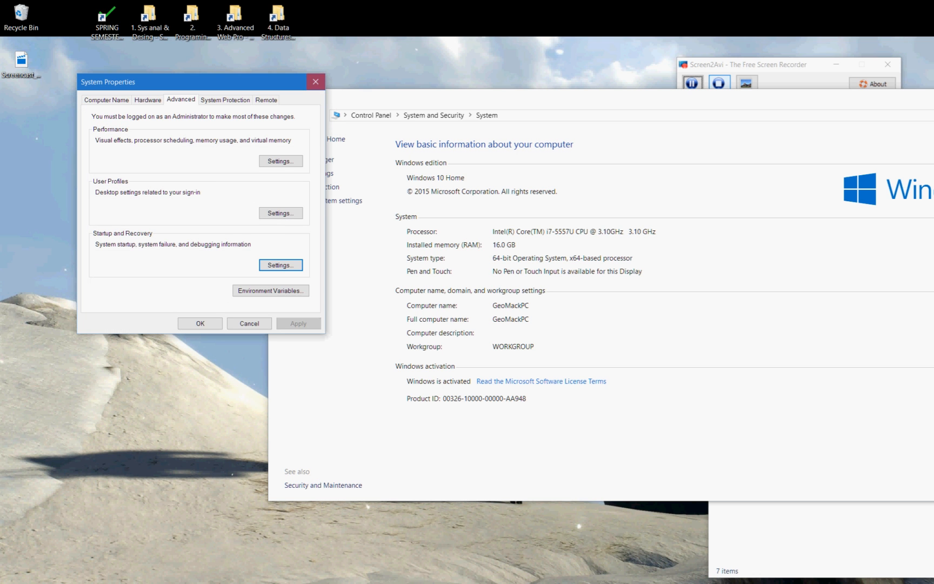
pyautogui.click(315, 81)
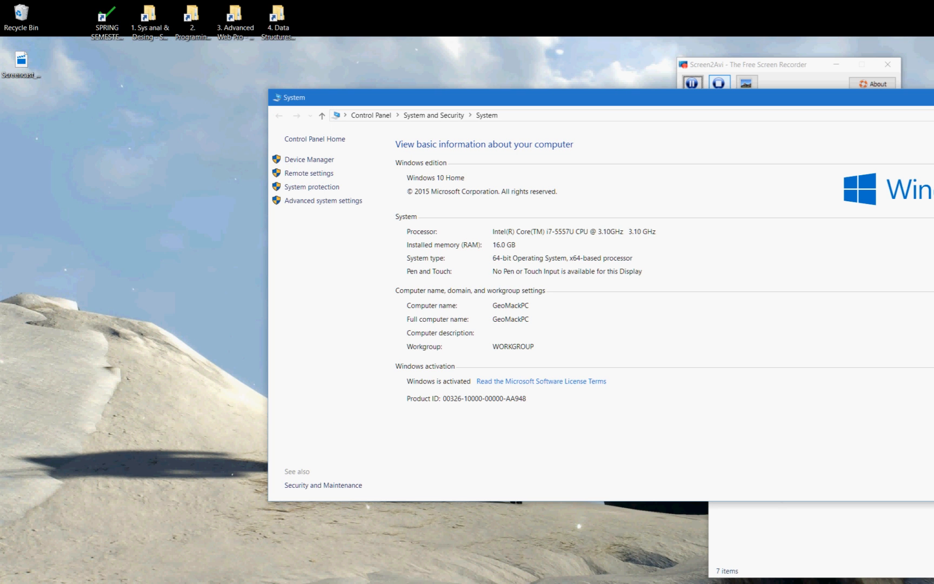
# Review the Boot tab entries and timeout in System Configuration (msconfig), then close it.
pyautogui.click(109, 581)
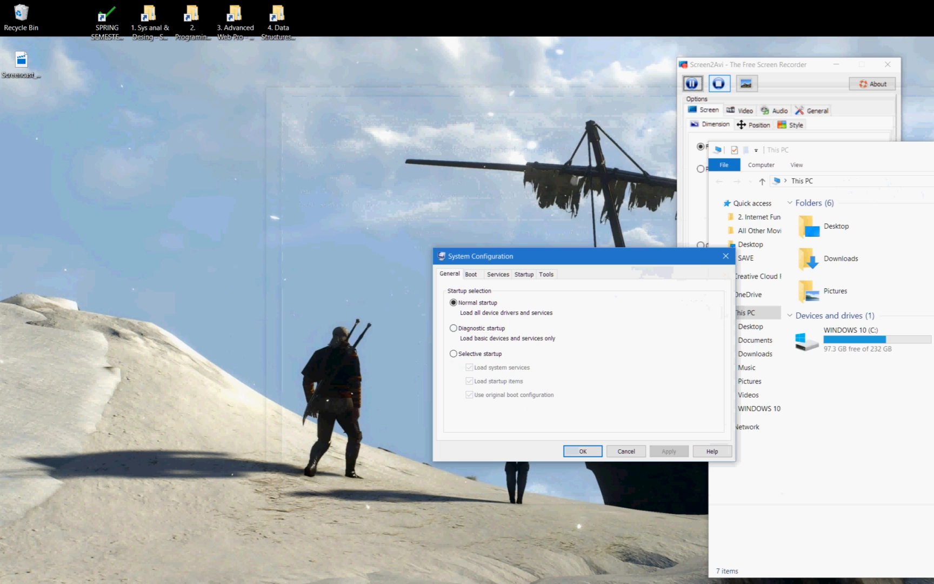
pyautogui.click(470, 273)
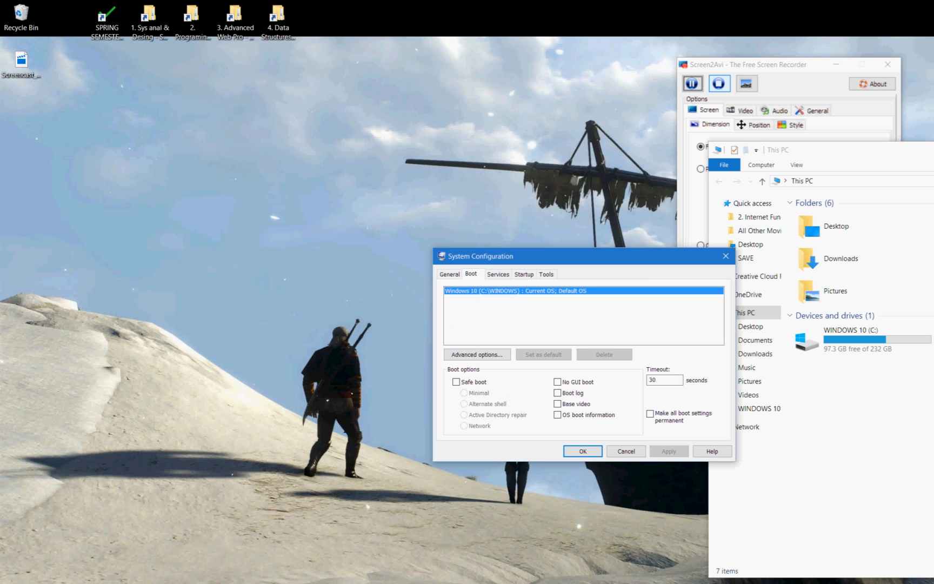
pyautogui.click(664, 380)
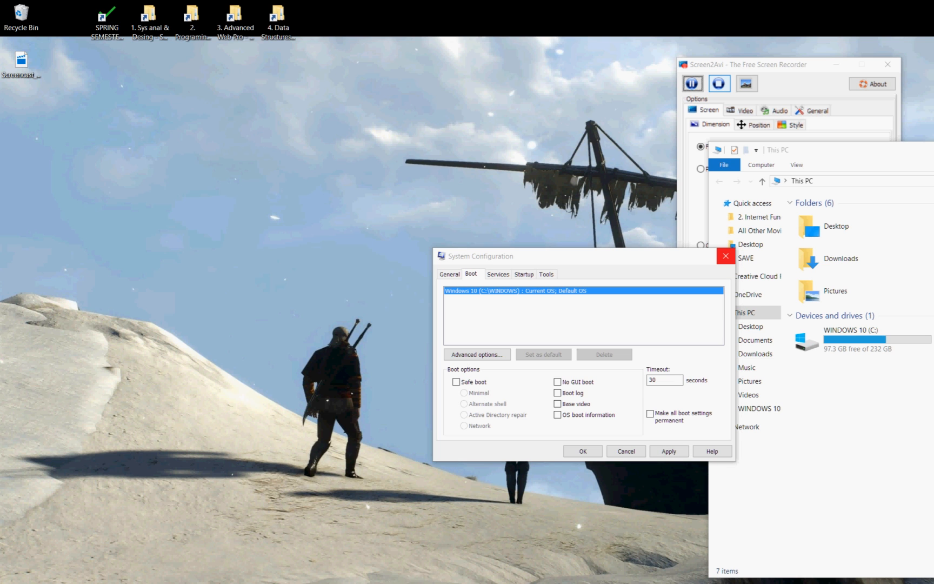
pyautogui.click(725, 255)
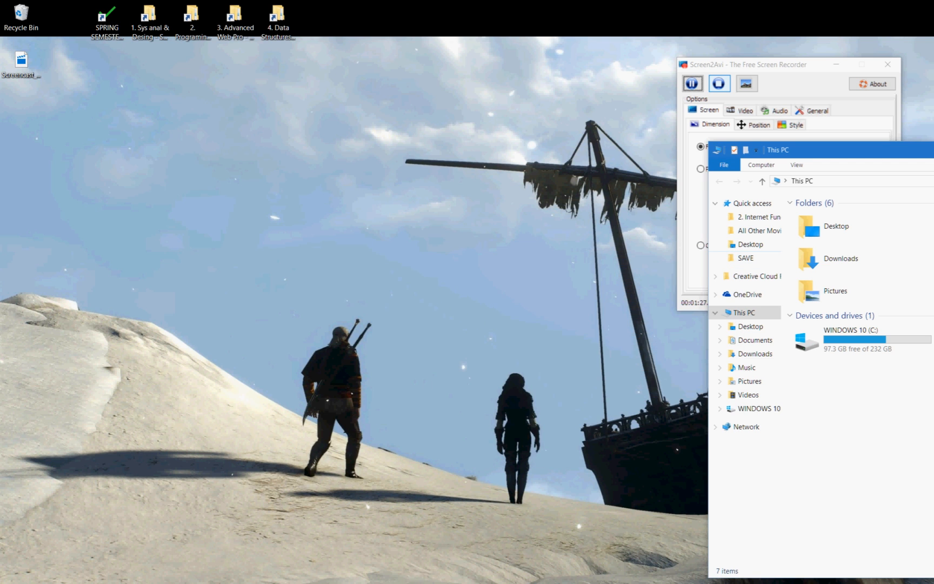
# Bring up the Win+X quick menu of system tools.
pyautogui.press('super')
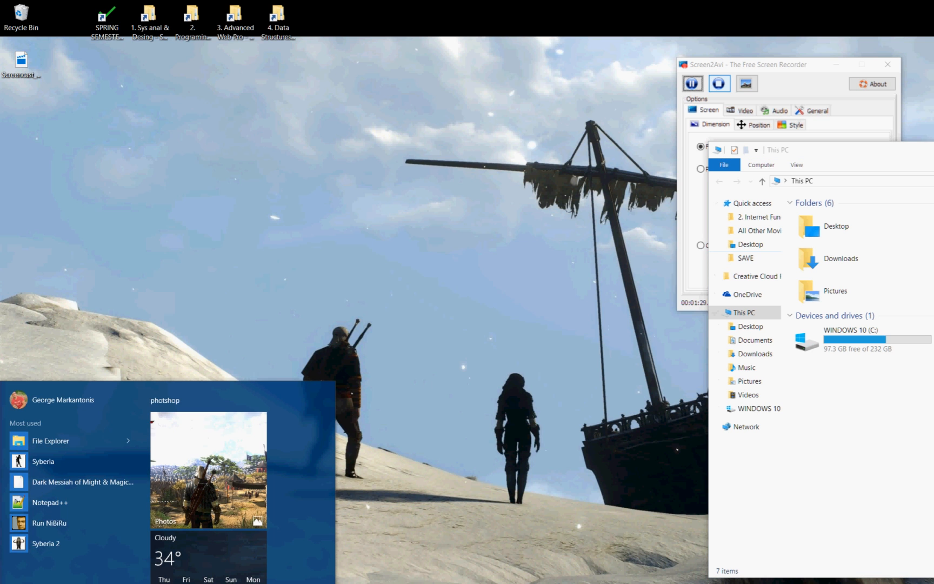
pyautogui.press('super+x')
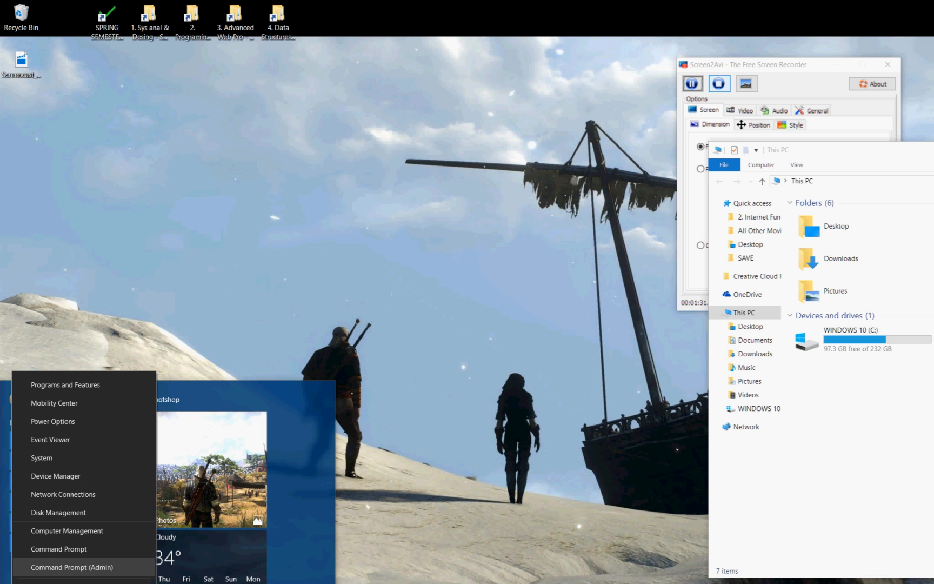
# Run bcdedit in the administrator Command Prompt to list the boot manager and loader entries.
pyautogui.click(71, 567)
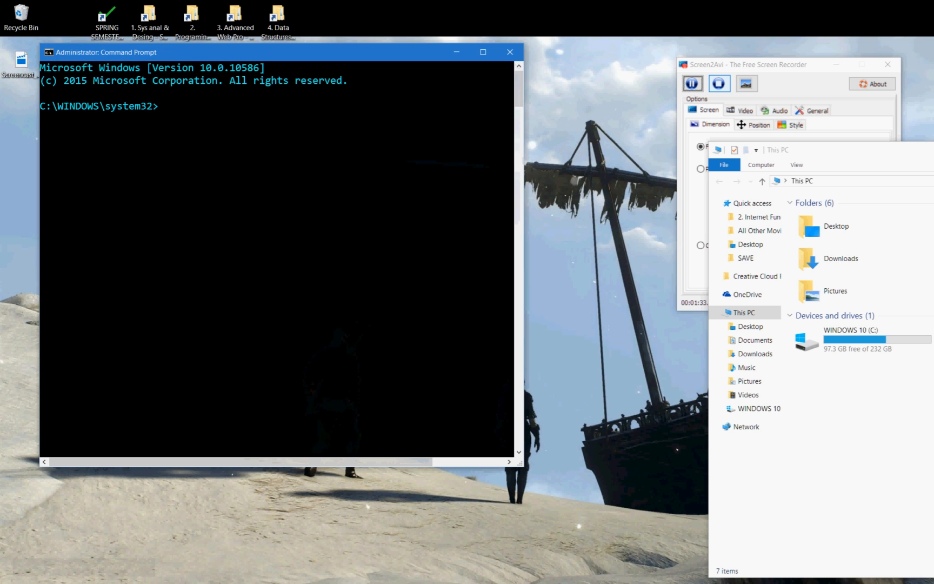
pyautogui.click(191, 106)
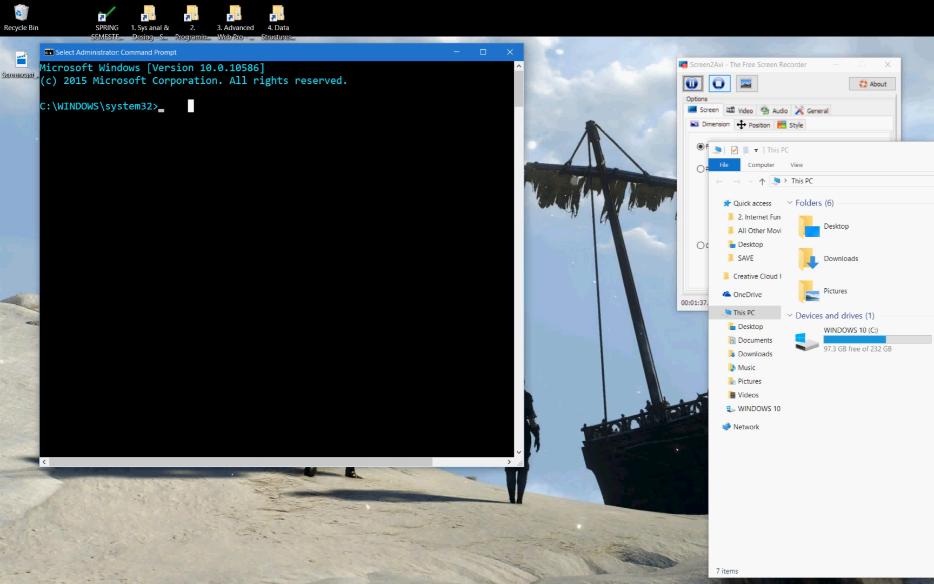
pyautogui.write('bc')
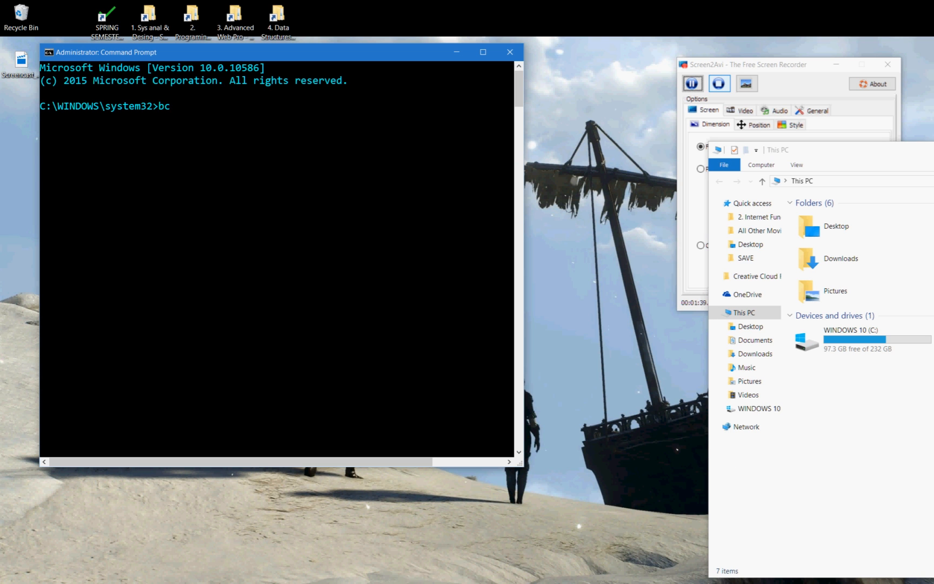
pyautogui.write('de')
pyautogui.write('dit')
pyautogui.press('Return')
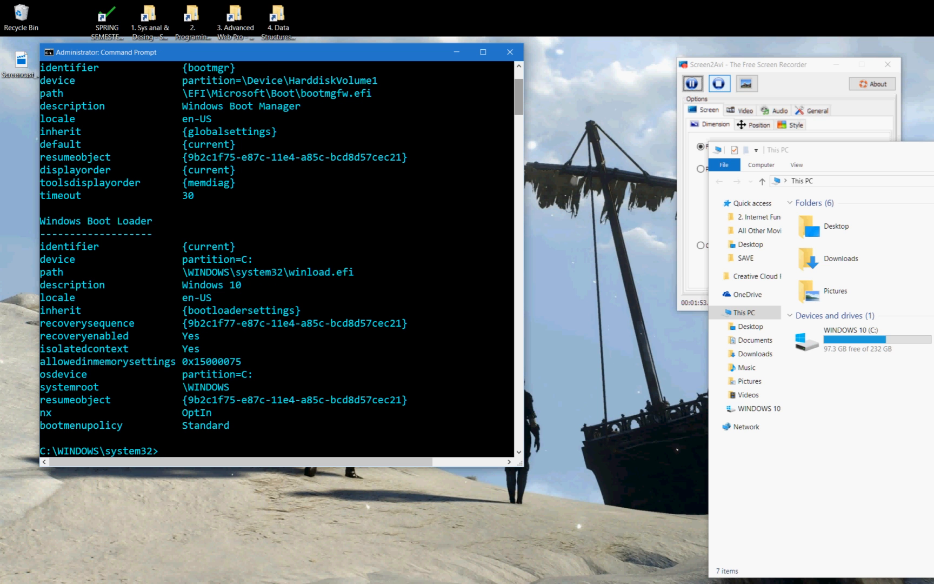
pyautogui.scroll(2, 278, 255)
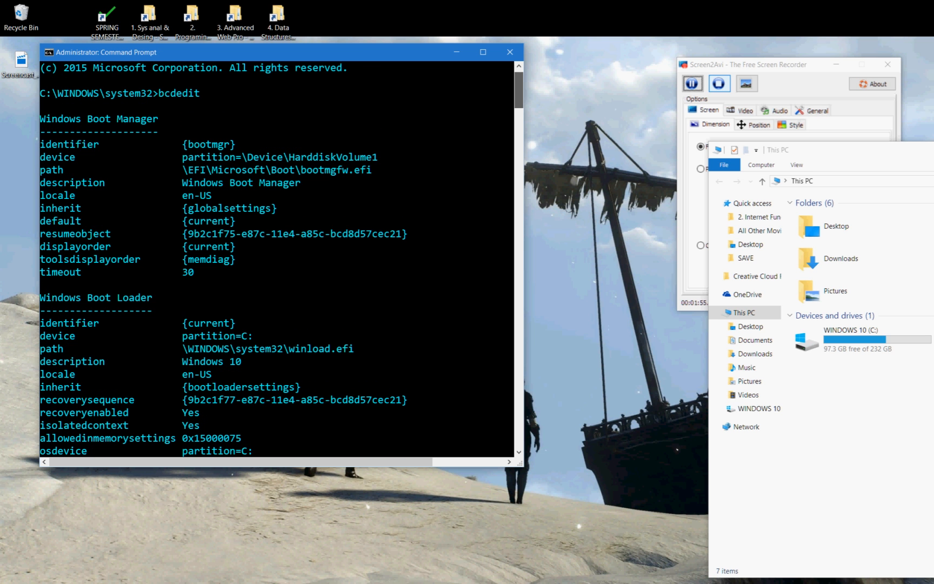
pyautogui.scroll(-1, 277, 255)
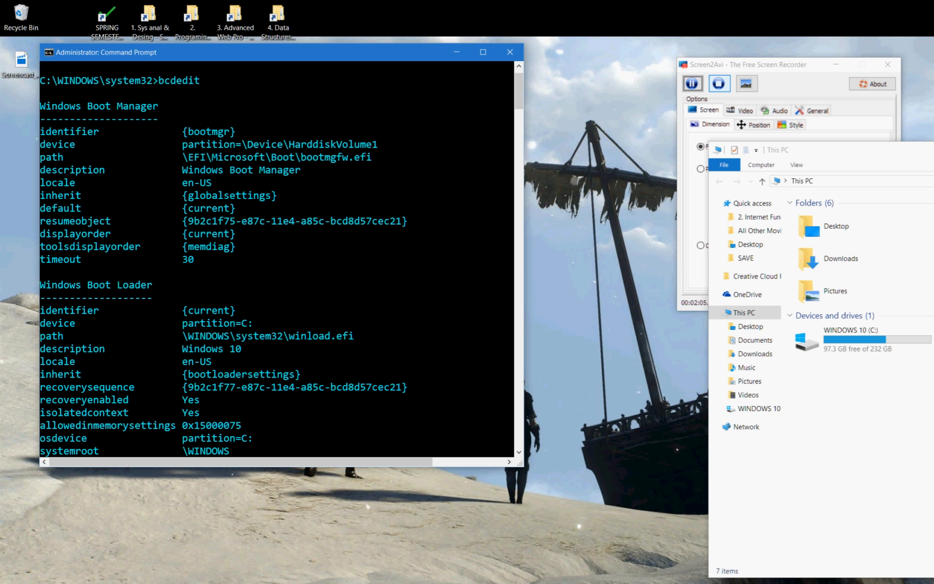
pyautogui.scroll(-5, 277, 255)
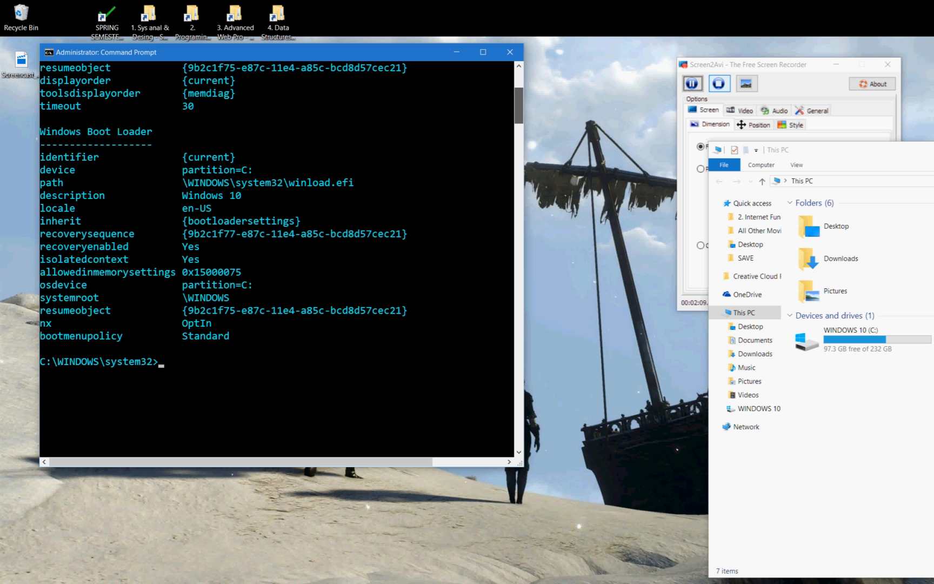
pyautogui.scroll(3, 277, 255)
pyautogui.scroll(4, 277, 255)
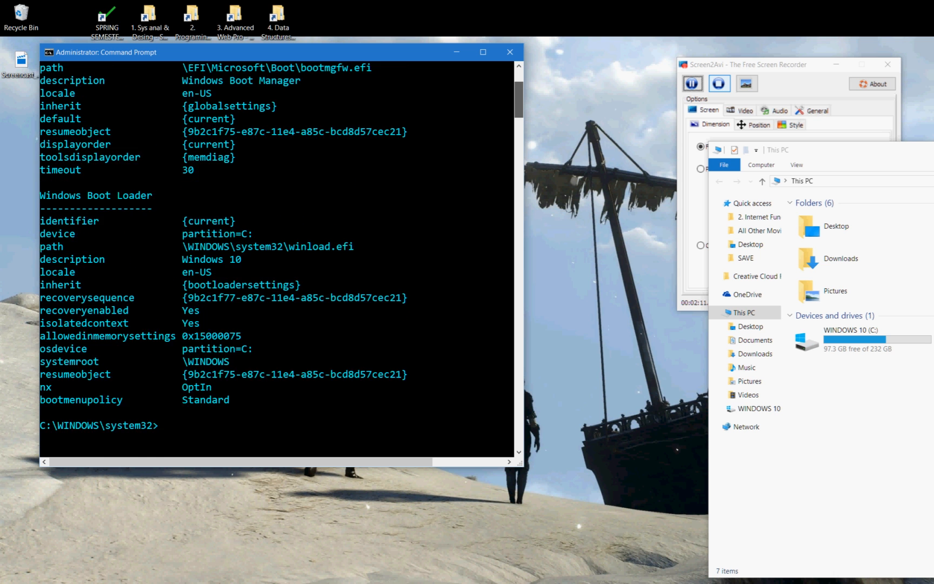
pyautogui.scroll(-1, 278, 255)
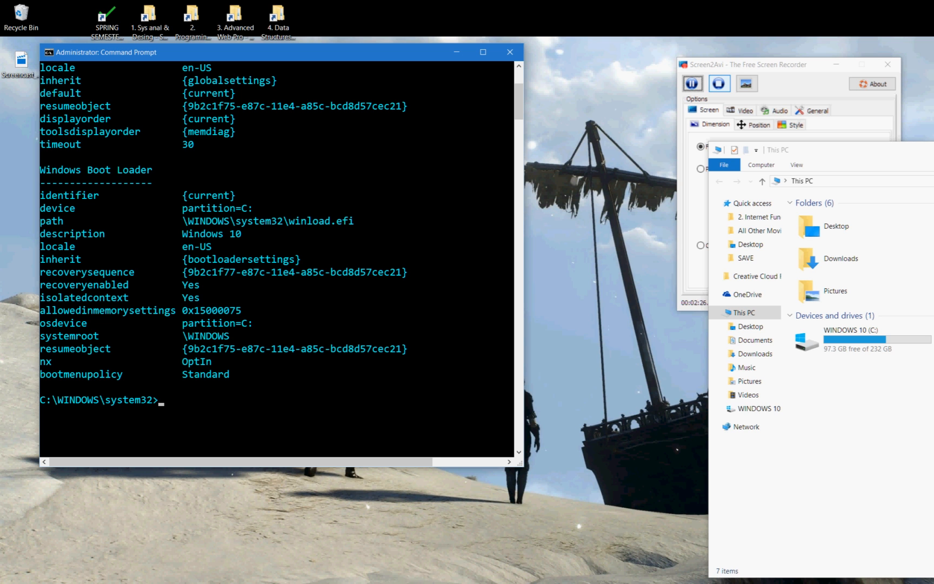
pyautogui.write('b')
pyautogui.write('cde')
pyautogui.write('di')
pyautogui.write('t')
pyautogui.write(' /')
pyautogui.write('delete')
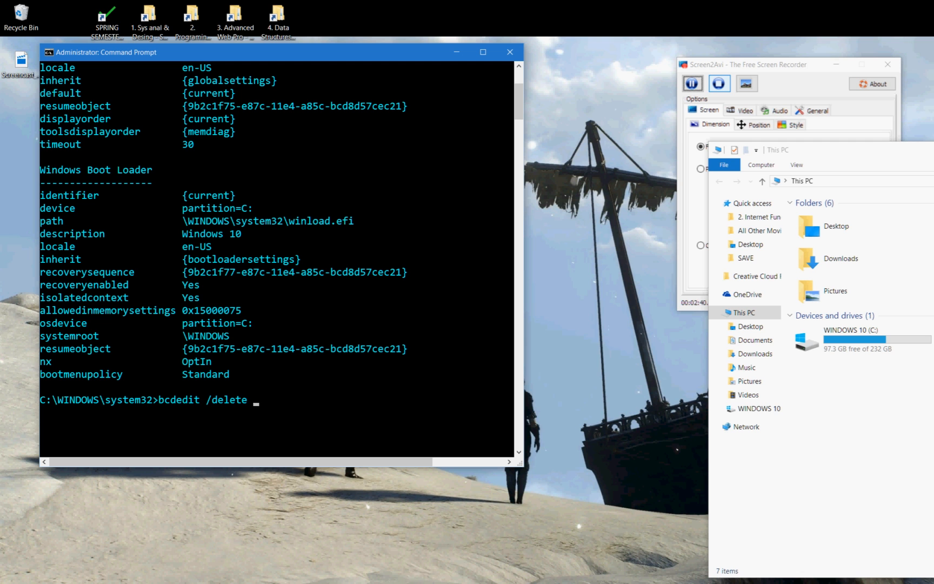
pyautogui.write(' {')
pyautogui.moveTo(419, 271); pyautogui.dragTo(172, 271)
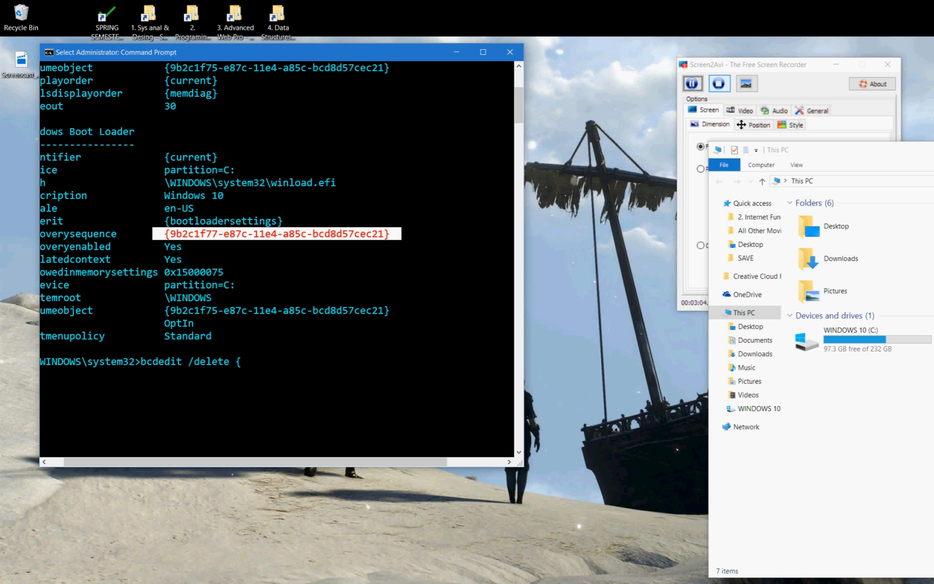
pyautogui.write('11111')
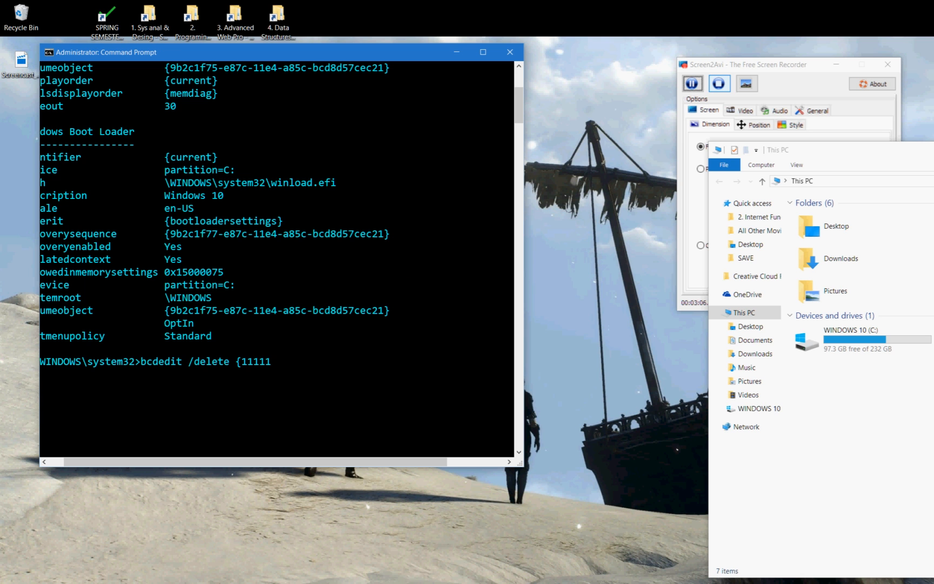
pyautogui.write('11111111}')
pyautogui.press('Return')
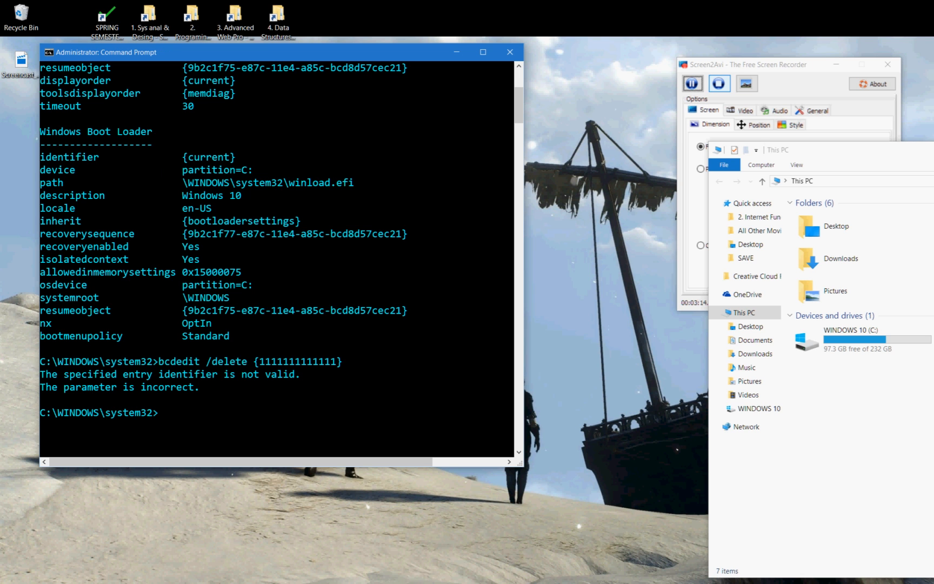
# Close the Command Prompt and File Explorer windows to leave the desktop showing.
pyautogui.click(166, 412)
pyautogui.click(509, 52)
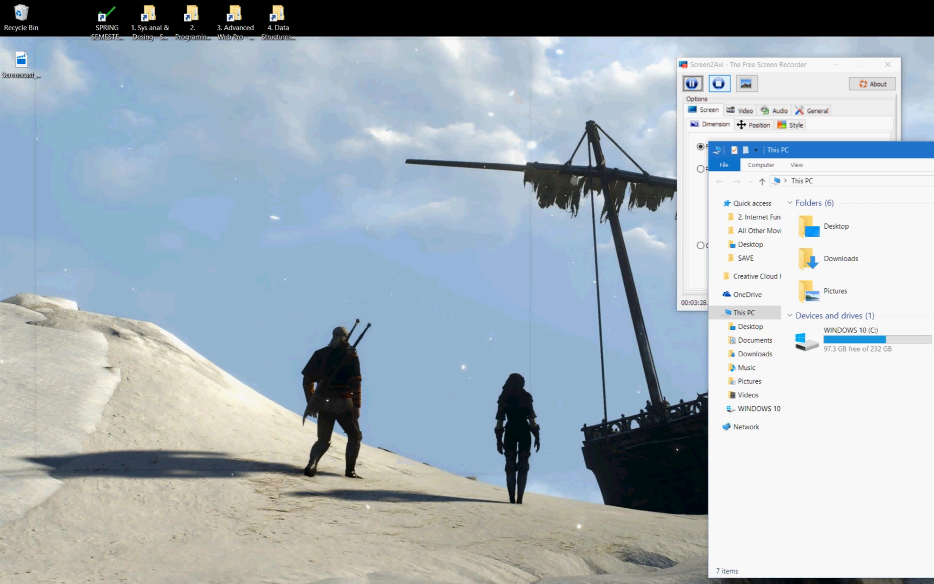
pyautogui.moveTo(839, 149); pyautogui.dragTo(249, 112)
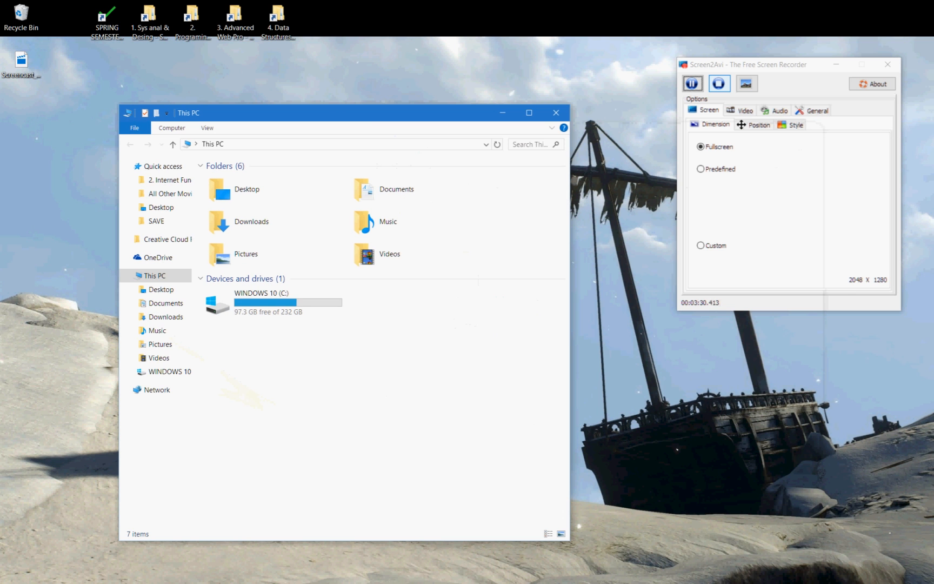
pyautogui.click(555, 112)
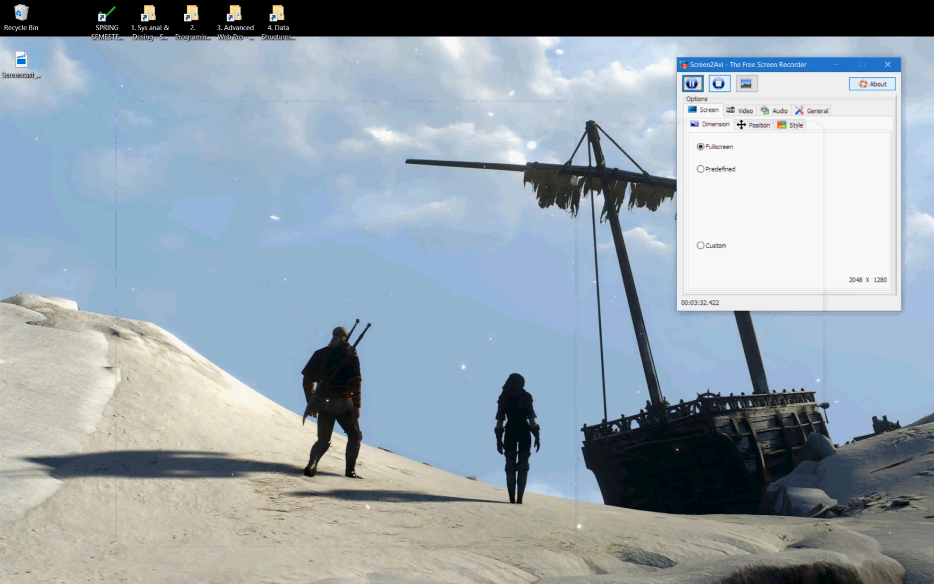